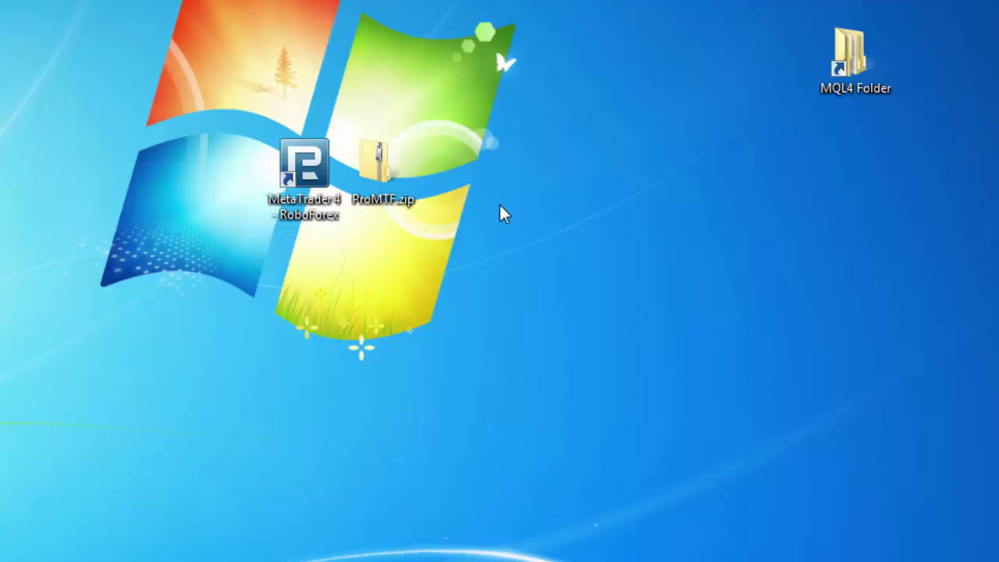
# - Open the ProMTF.zip archive on the desktop and launch ProMTF.exe from inside it
pyautogui.click(399, 173)
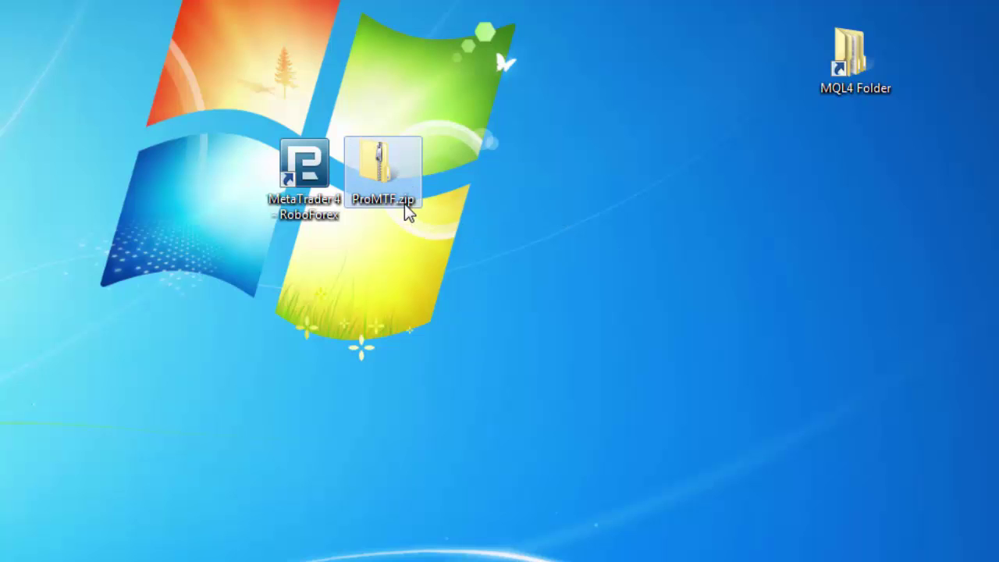
pyautogui.doubleClick(381, 179)
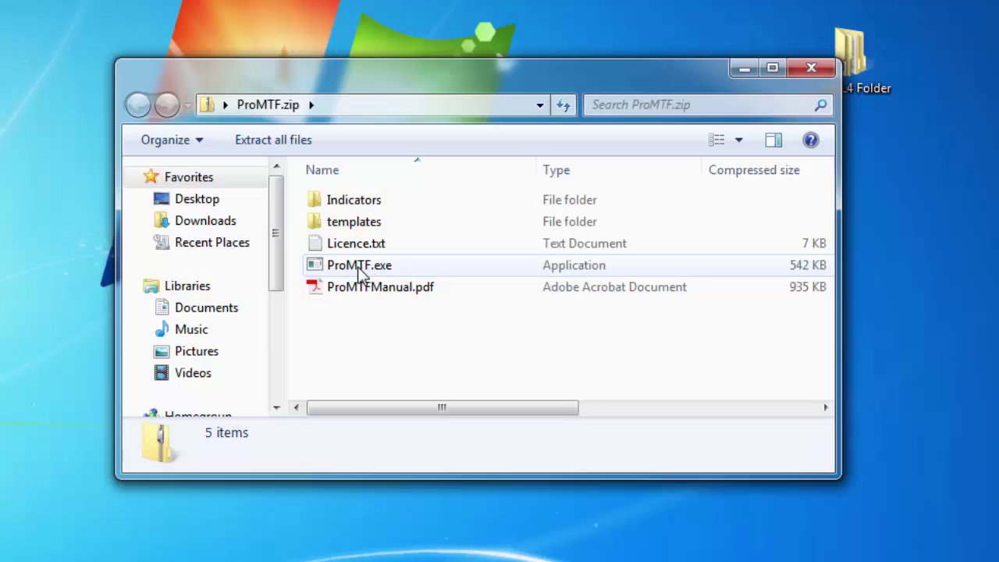
pyautogui.click(359, 267)
pyautogui.doubleClick(359, 267)
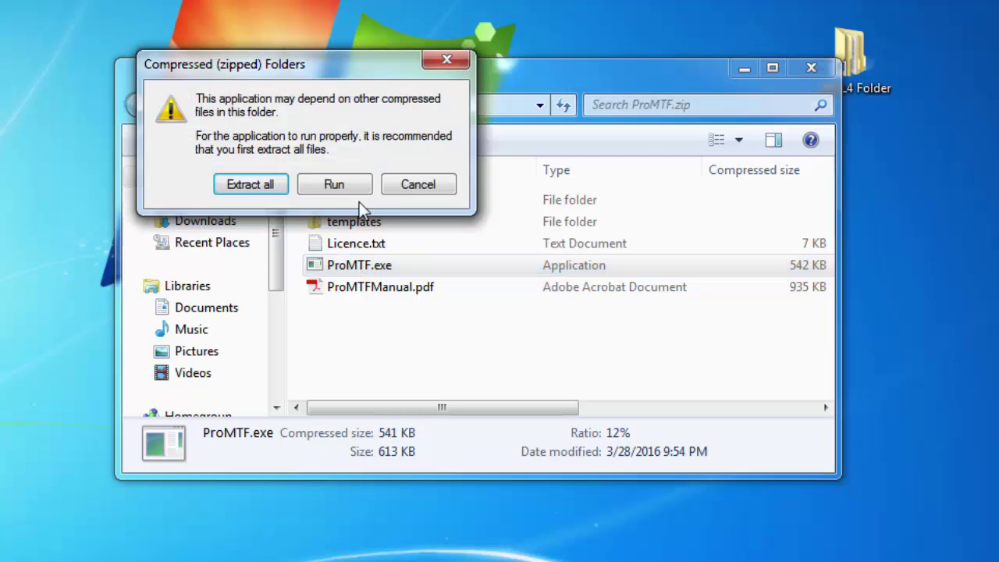
# - Install ProMTF v1.0 with the license accepted and default folders, without launching MetaTrader afterwards
pyautogui.click(334, 186)
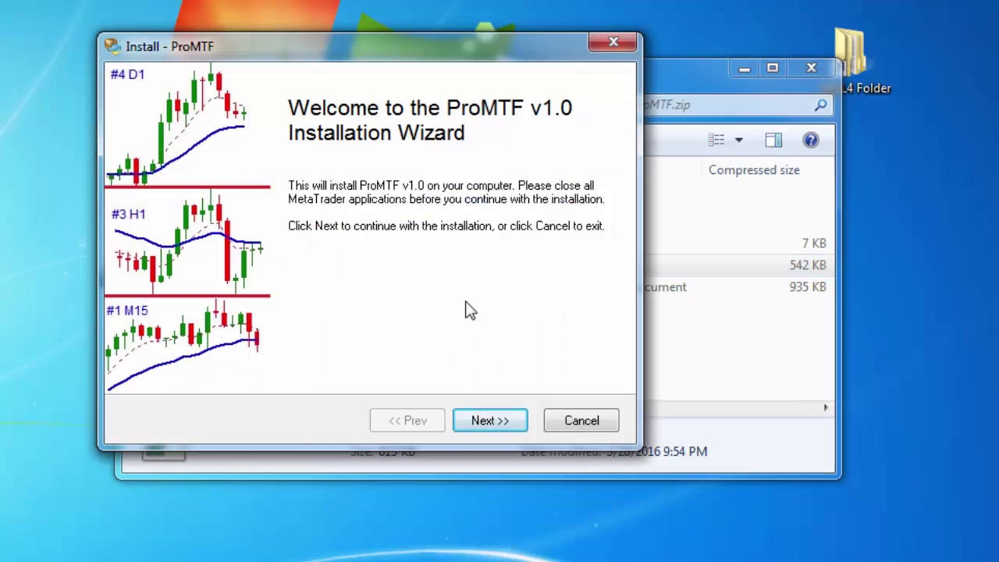
pyautogui.click(484, 422)
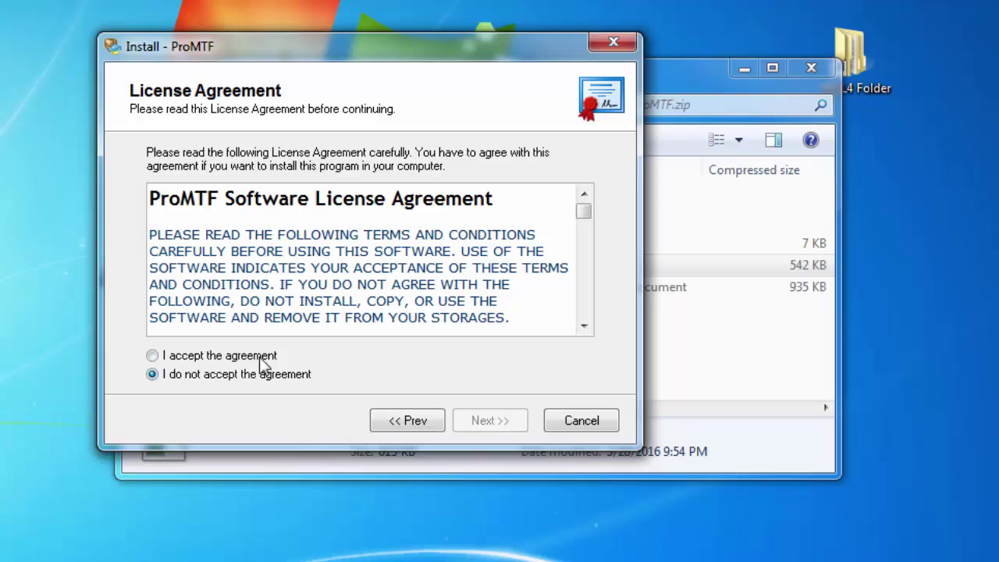
pyautogui.click(264, 359)
pyautogui.click(486, 421)
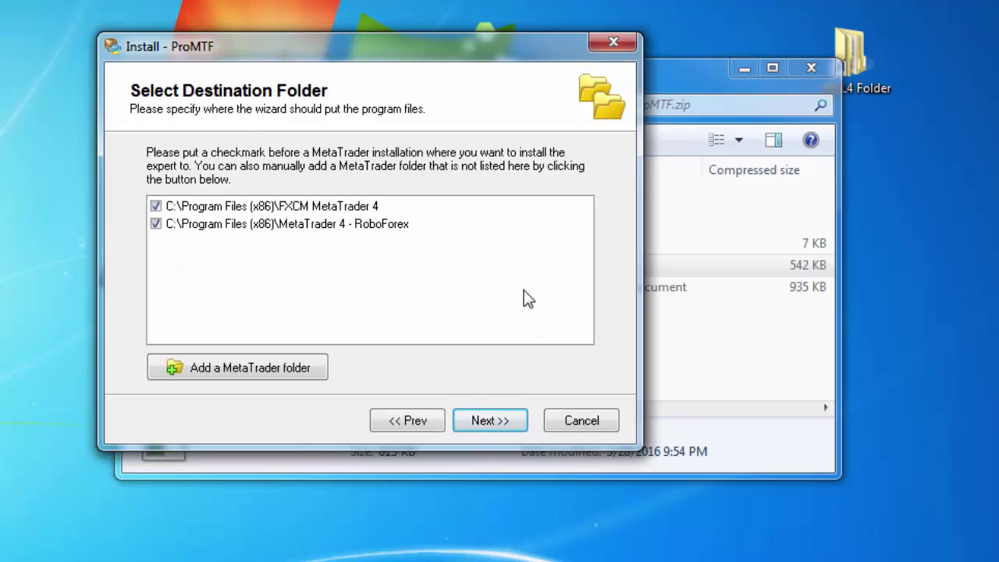
pyautogui.click(484, 420)
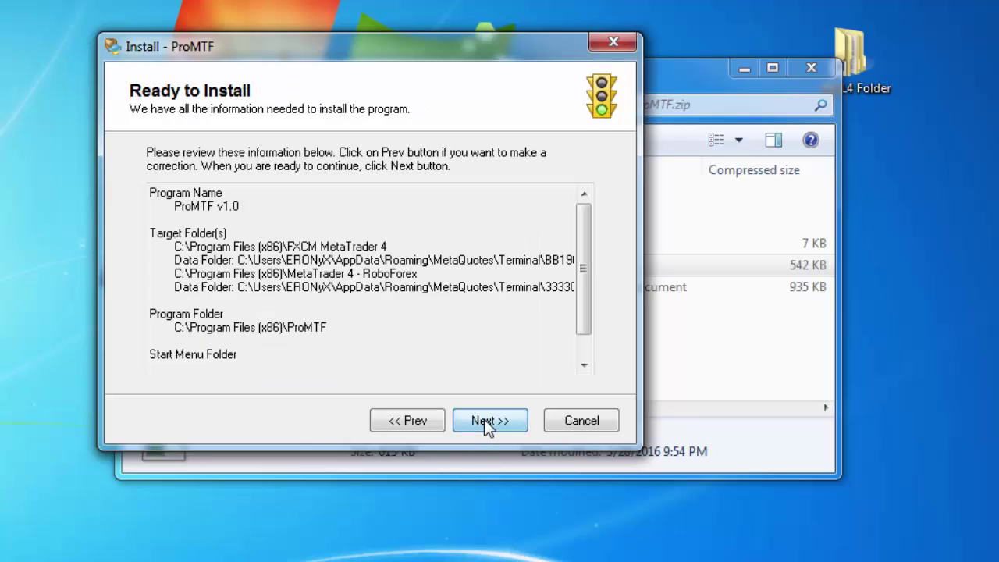
pyautogui.click(488, 422)
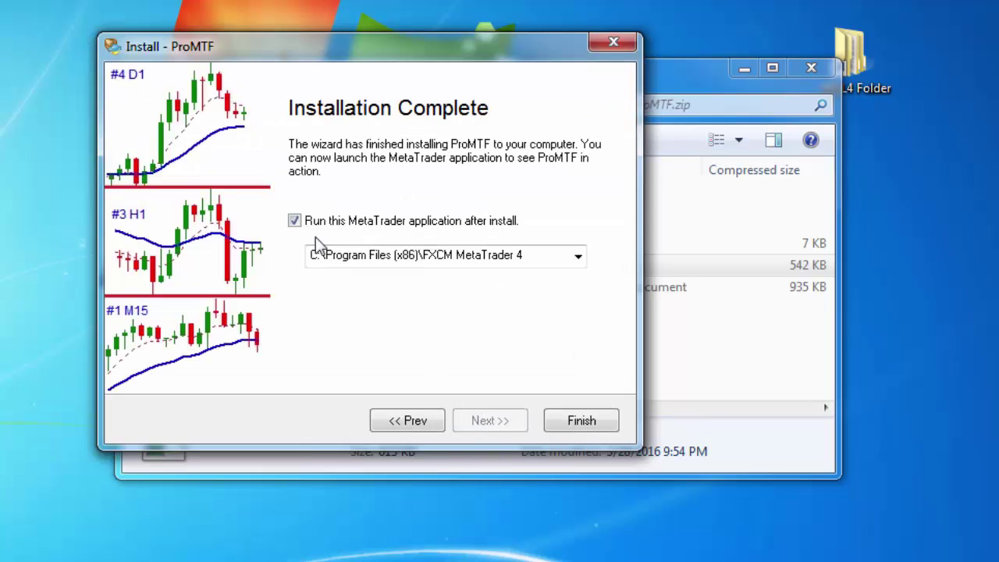
pyautogui.click(294, 221)
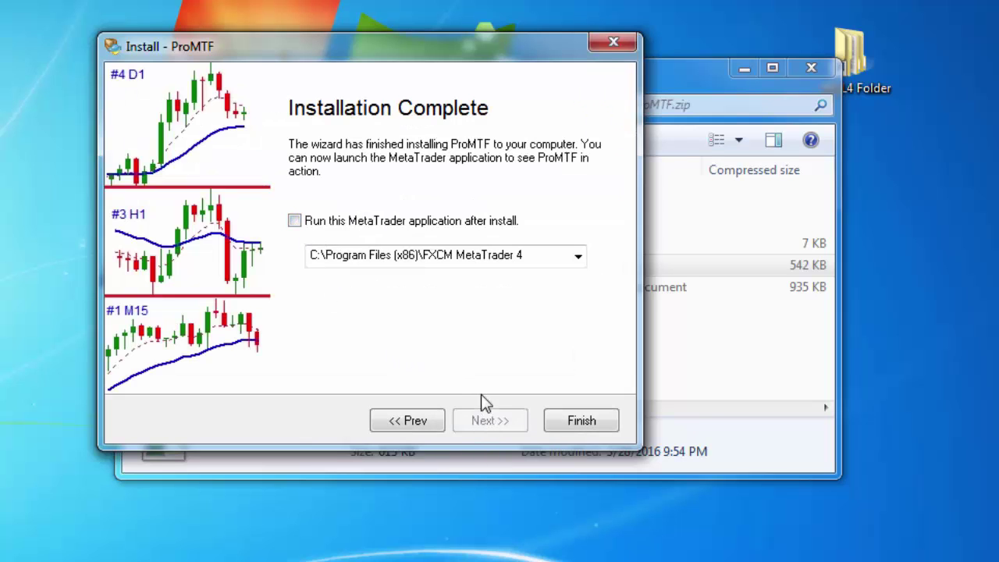
pyautogui.click(568, 423)
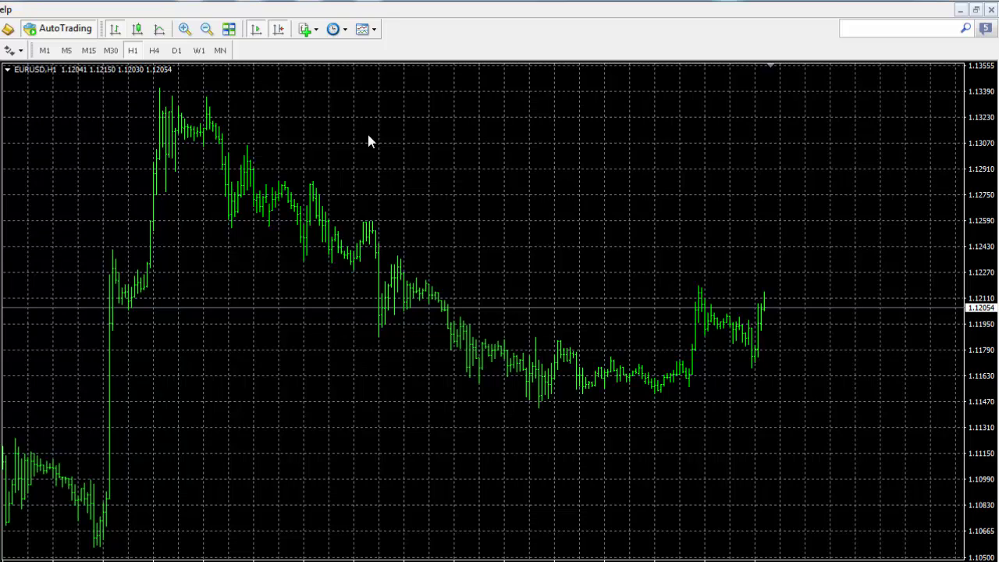
# - Apply the ProMTF_DarkBackground template to the EURUSD H1 chart
pyautogui.click(374, 29)
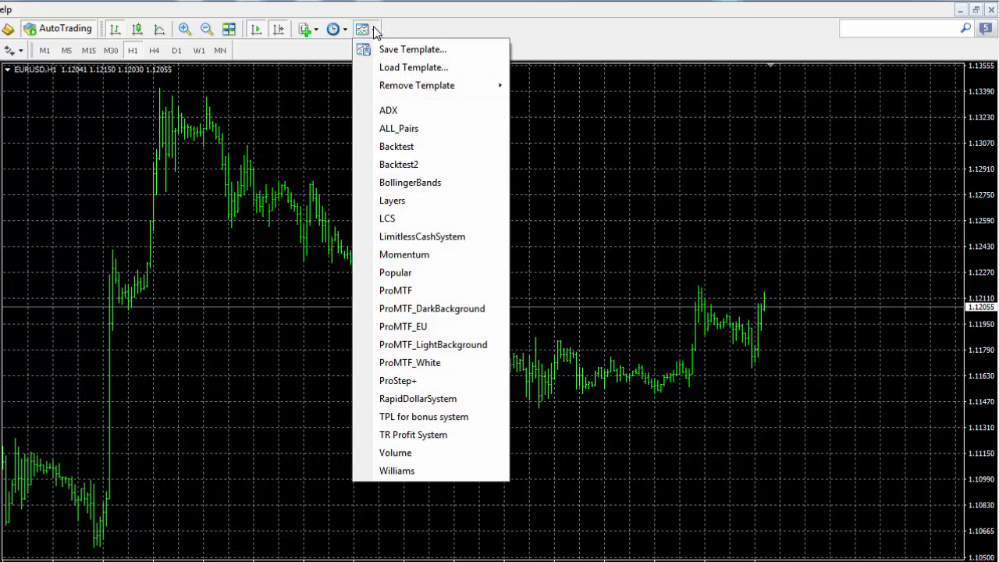
pyautogui.click(418, 310)
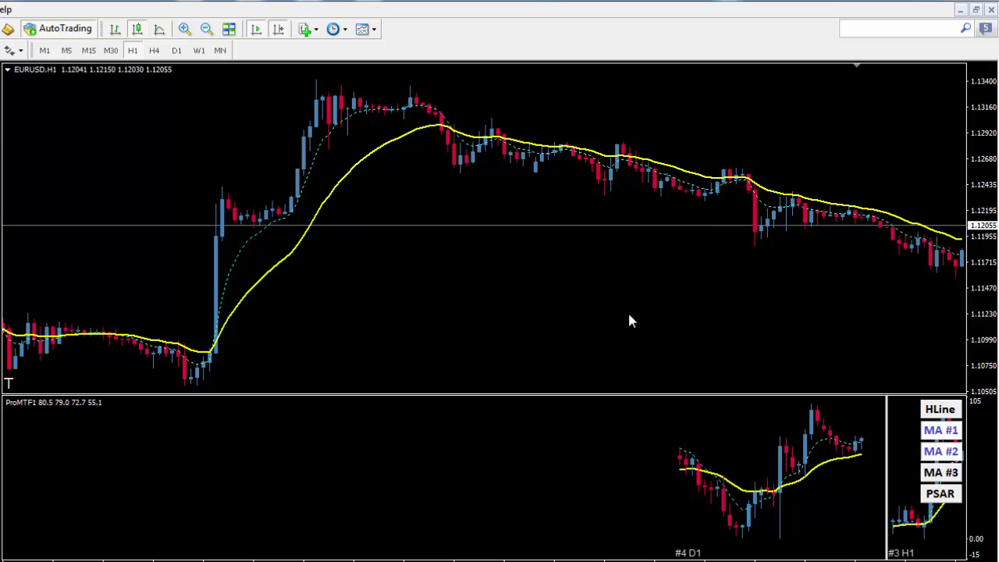
# - Turn Chart Shift on and drag the shift marker to widen the right-edge margin
pyautogui.click(278, 28)
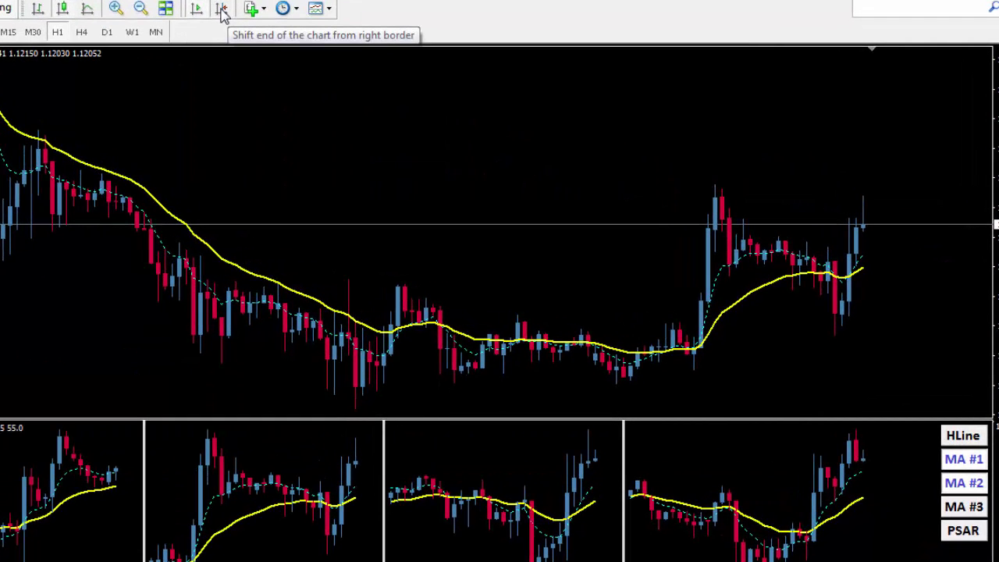
pyautogui.click(223, 11)
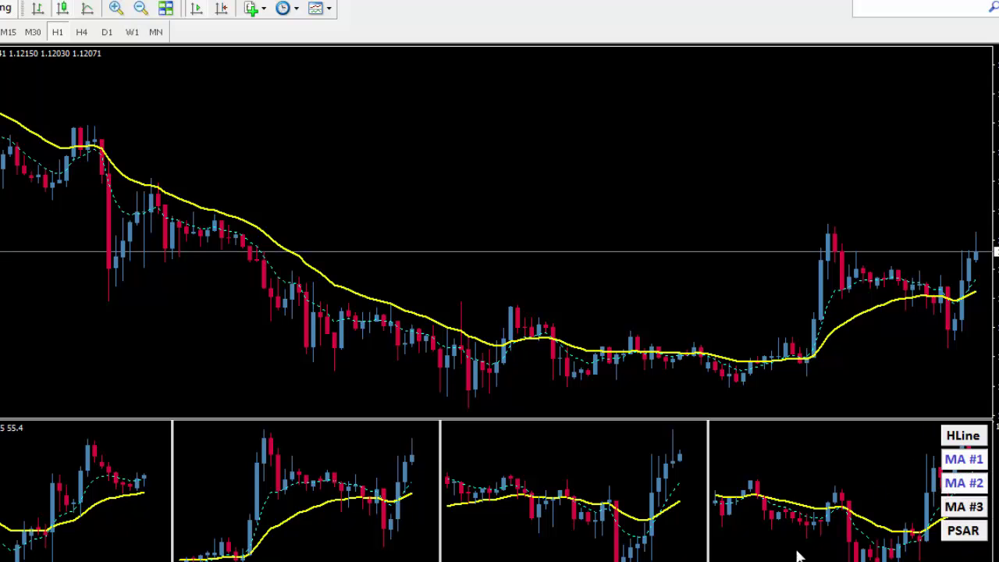
pyautogui.click(222, 11)
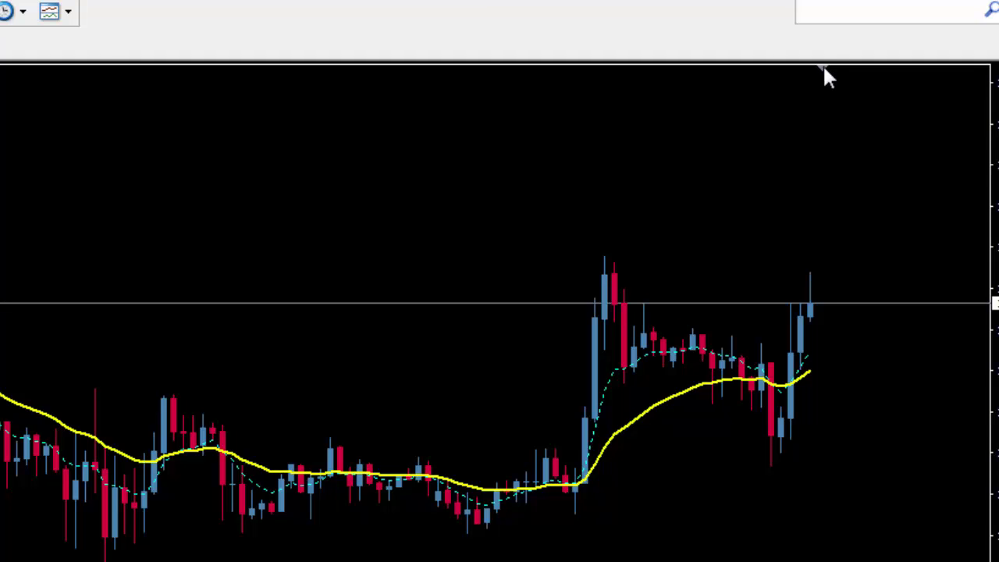
pyautogui.moveTo(822, 66)
pyautogui.mouseDown()
pyautogui.moveTo(656, 68)
pyautogui.moveTo(808, 68)
pyautogui.mouseUp()
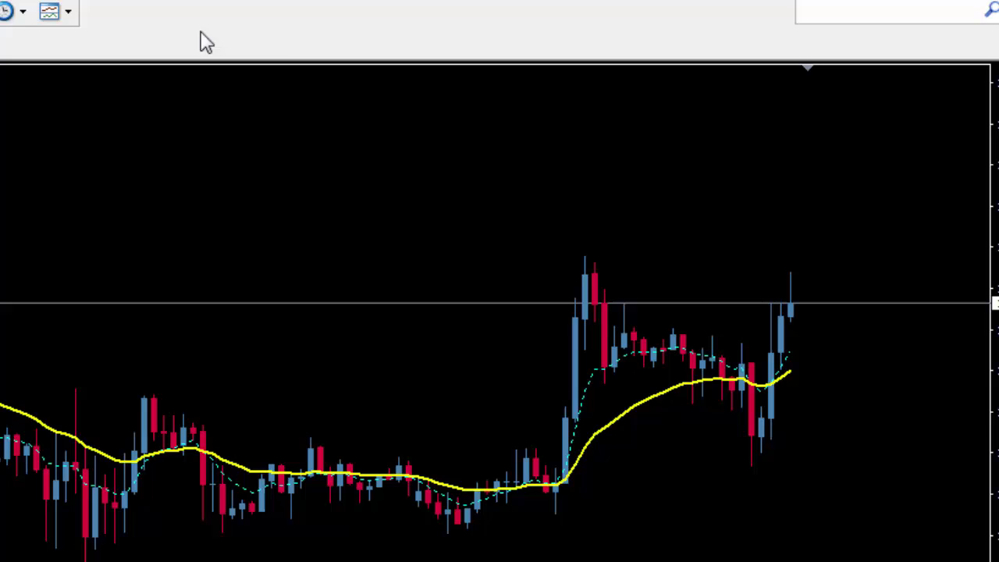
# - Apply the ProMTF_LightBackground template for a white background with green and red candles
pyautogui.click(70, 13)
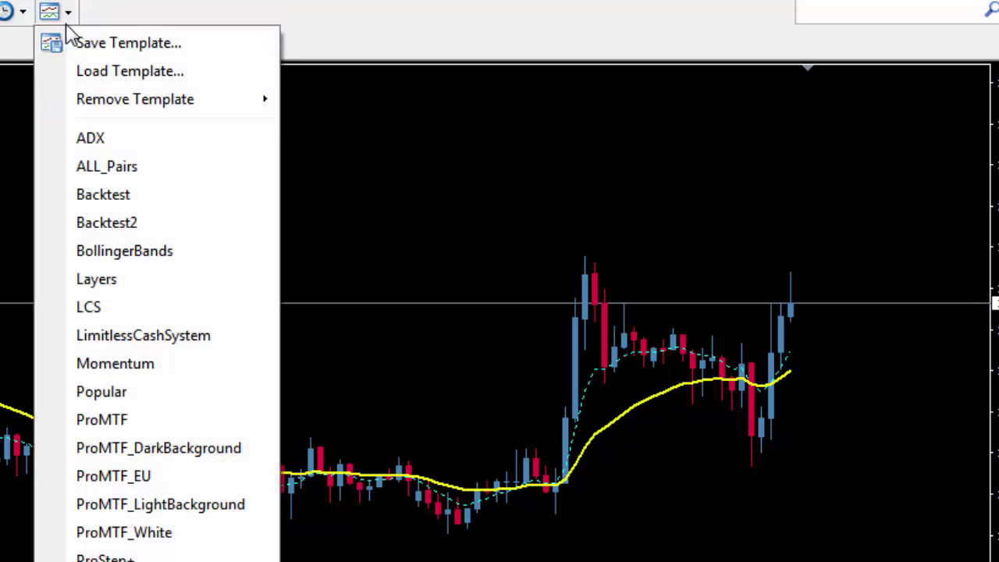
pyautogui.click(216, 512)
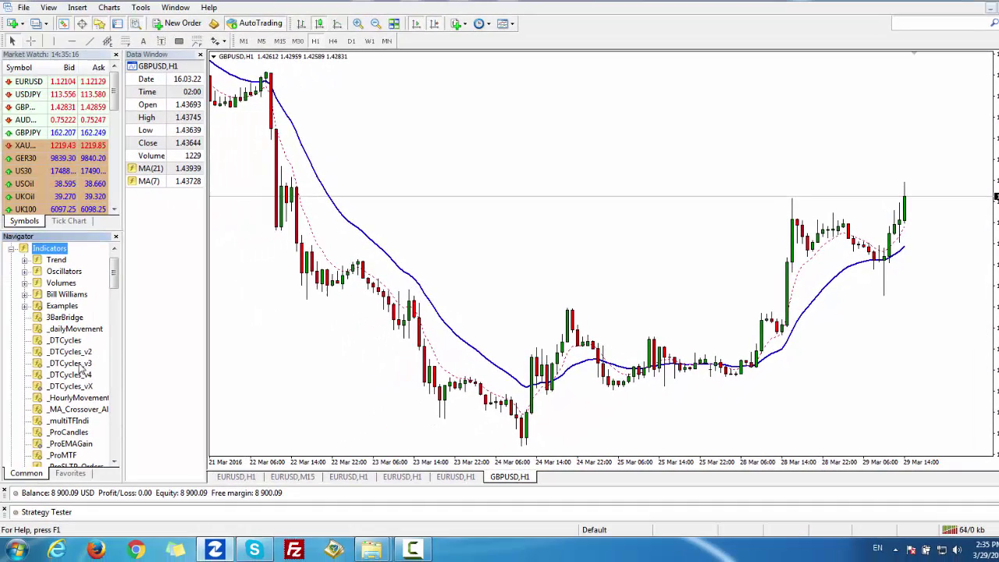
# - Drag the _ProMTF indicator from the Navigator onto the GBPUSD H1 chart
pyautogui.click(82, 363)
pyautogui.scroll(-3, 82, 364)
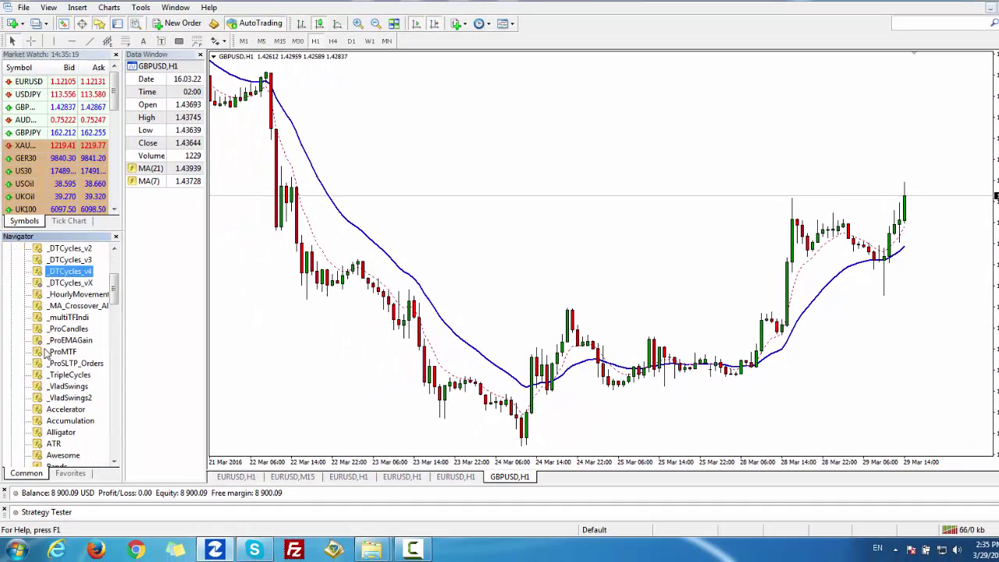
pyautogui.click(61, 352)
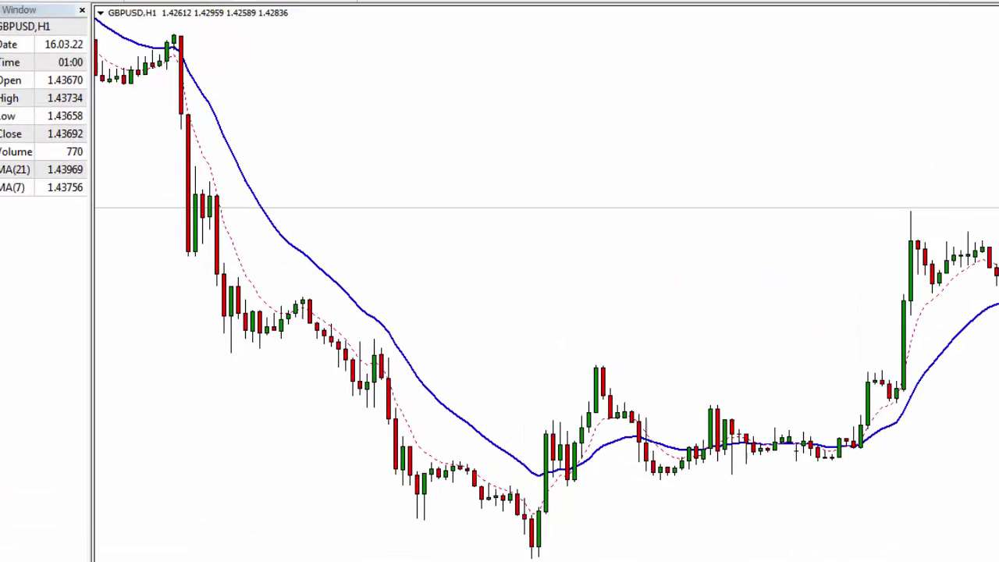
pyautogui.moveTo(31, 390); pyautogui.dragTo(452, 230)
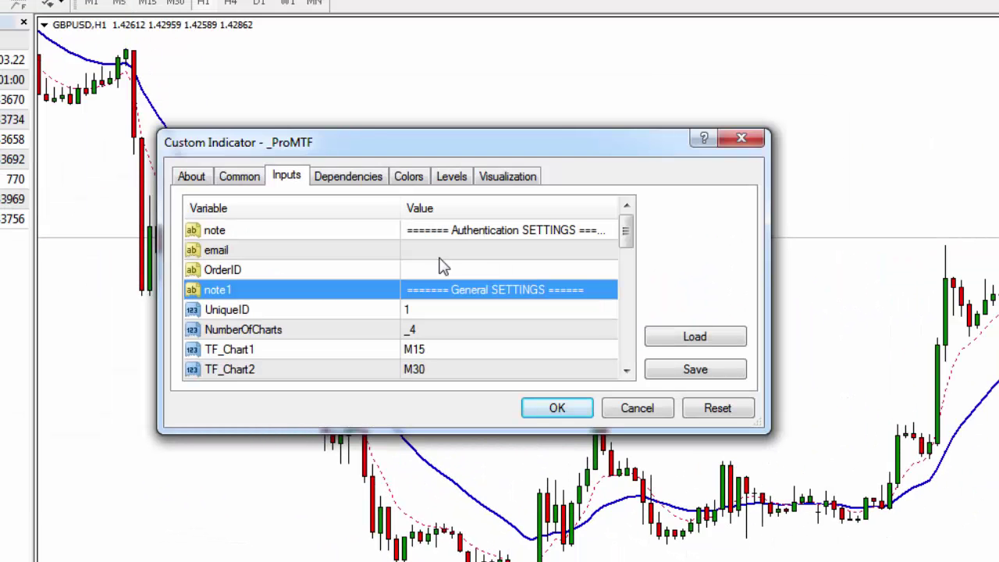
# - Review the email, OrderID and DLL settings, then add the D1/H1/M30/M15 ProMTF sub-window
pyautogui.click(428, 251)
pyautogui.click(438, 272)
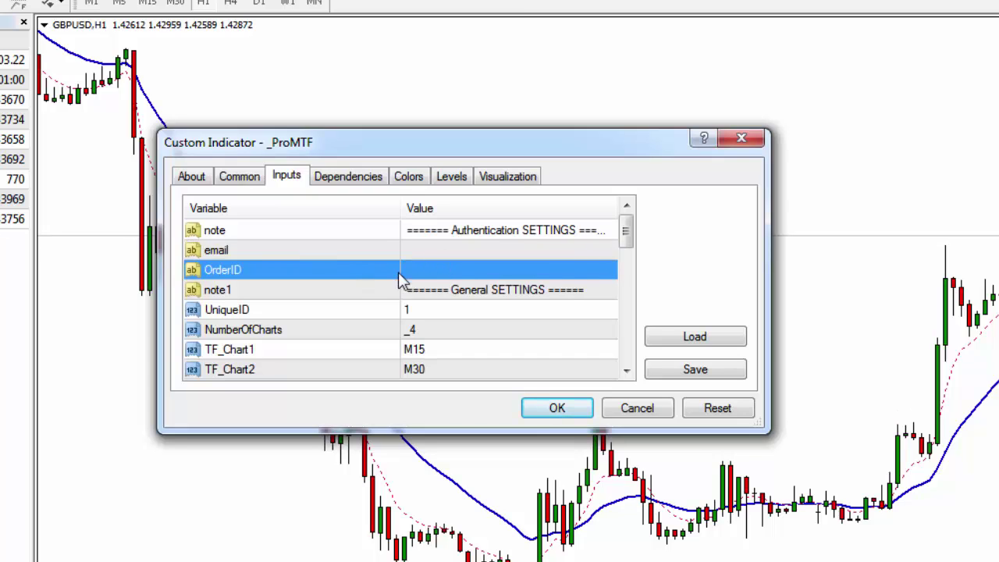
pyautogui.scroll(-4, 410, 285)
pyautogui.scroll(4, 412, 288)
pyautogui.click(240, 177)
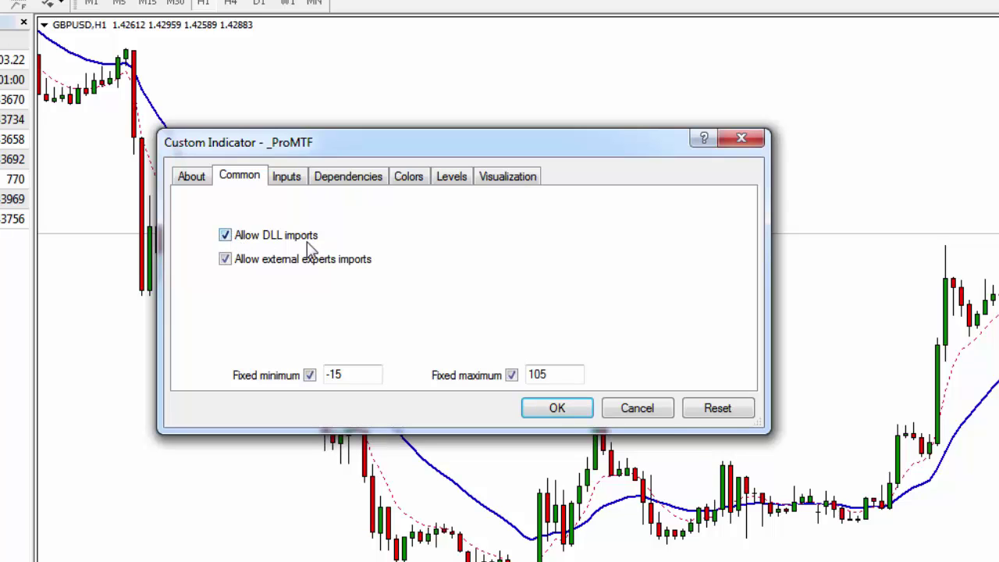
pyautogui.click(286, 177)
pyautogui.click(557, 408)
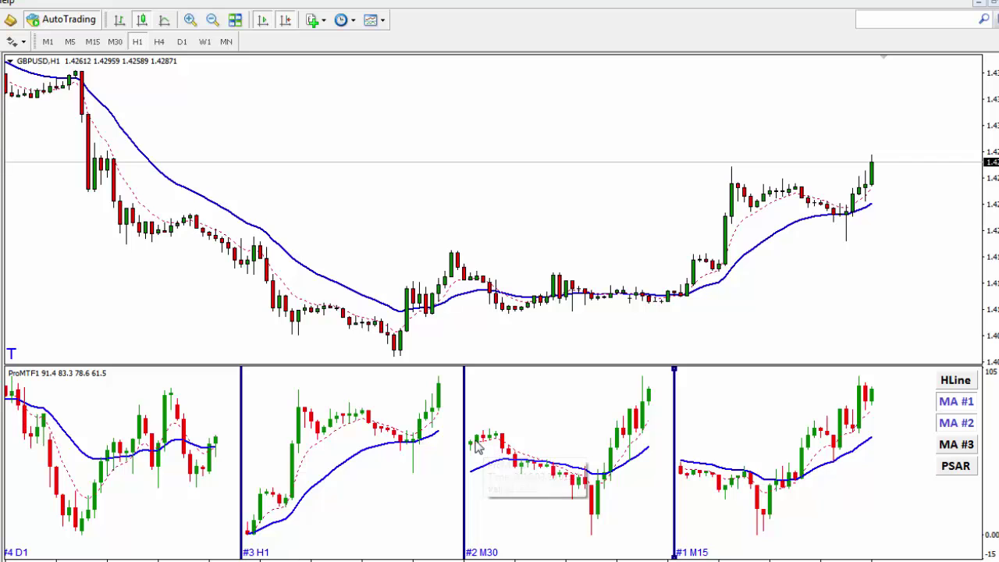
pyautogui.scroll(1, 473, 444)
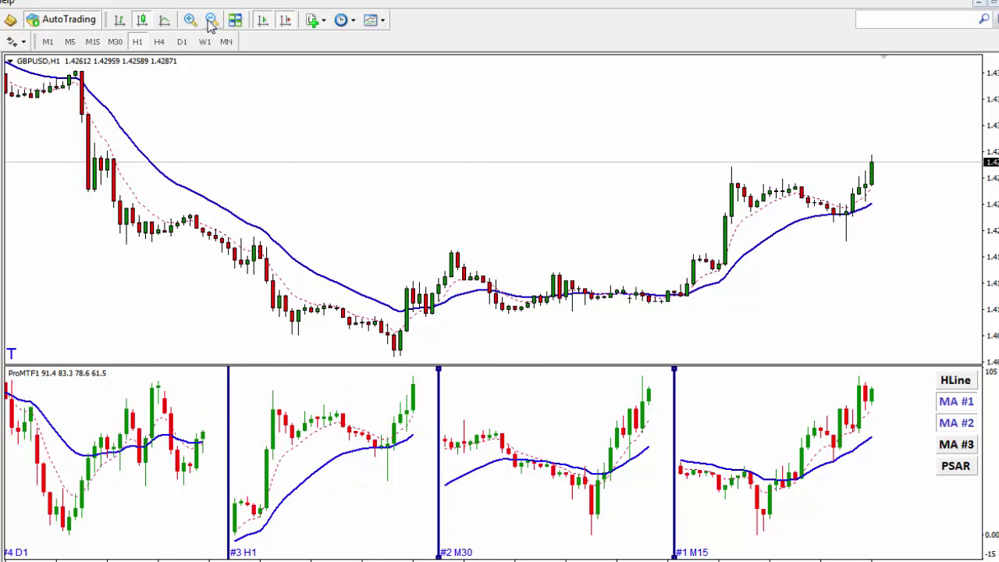
pyautogui.click(213, 19)
pyautogui.click(212, 20)
pyautogui.scroll(1, 405, 201)
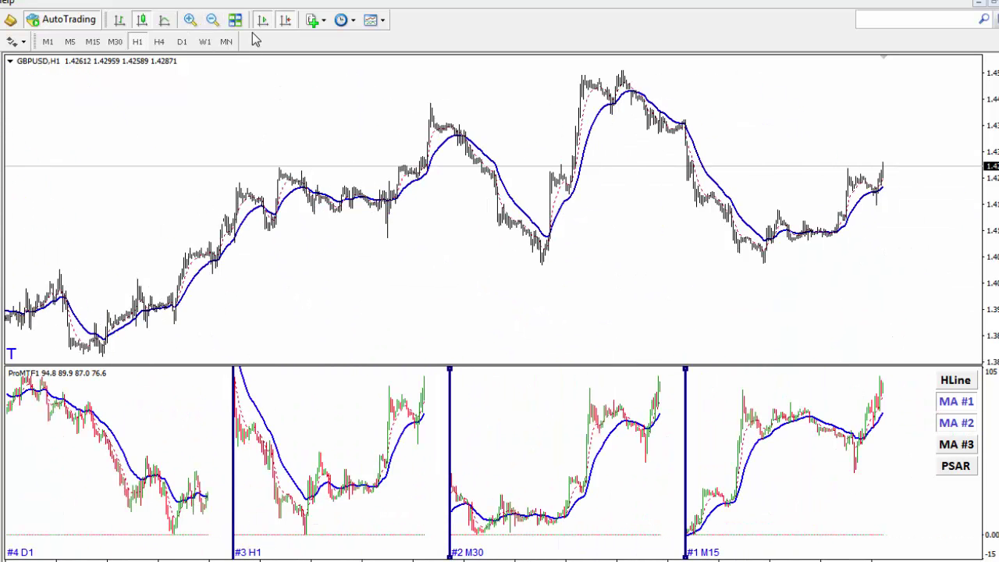
pyautogui.click(190, 19)
pyautogui.click(190, 19)
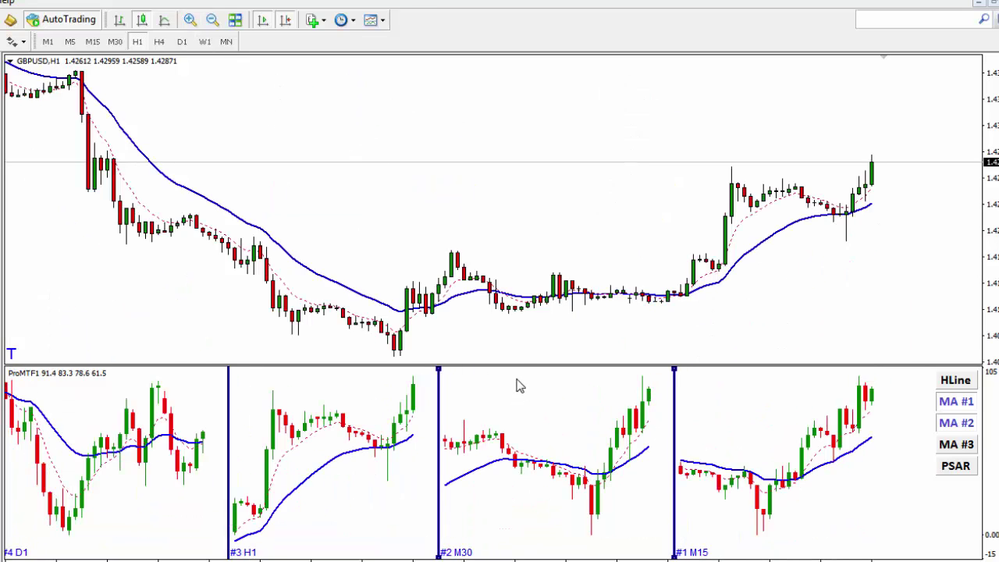
pyautogui.moveTo(509, 366); pyautogui.dragTo(547, 437)
# - Toggle the MA #1, MA #2, MA #3 and PSAR overlays on and off to compare them
pyautogui.click(956, 520)
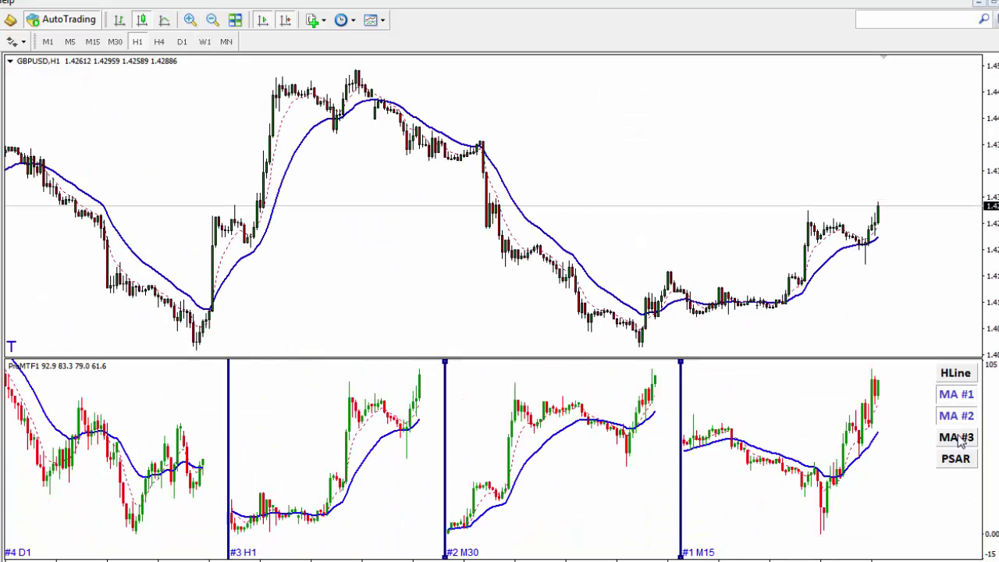
pyautogui.click(963, 461)
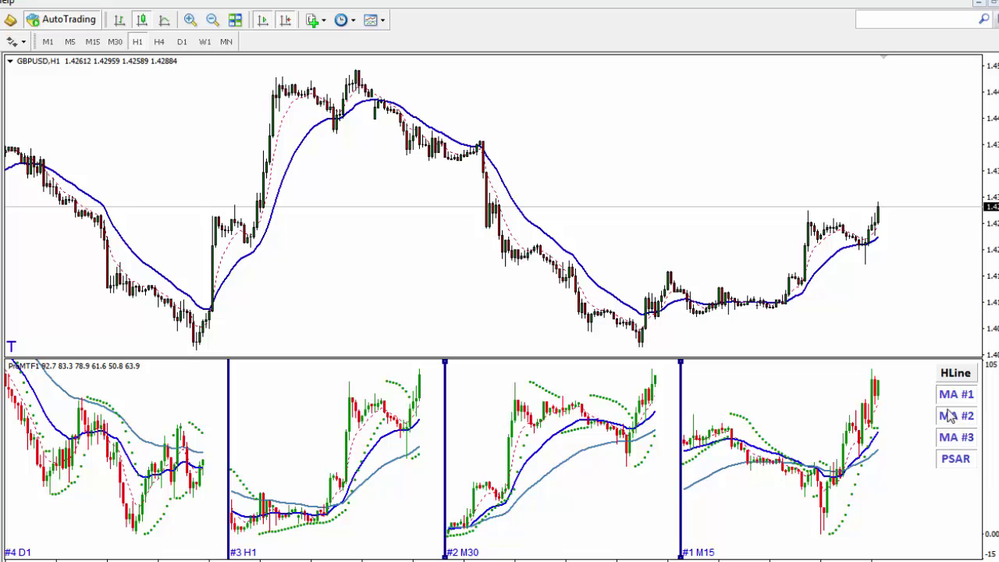
pyautogui.click(951, 416)
pyautogui.click(955, 394)
pyautogui.click(956, 437)
pyautogui.click(956, 459)
pyautogui.click(956, 437)
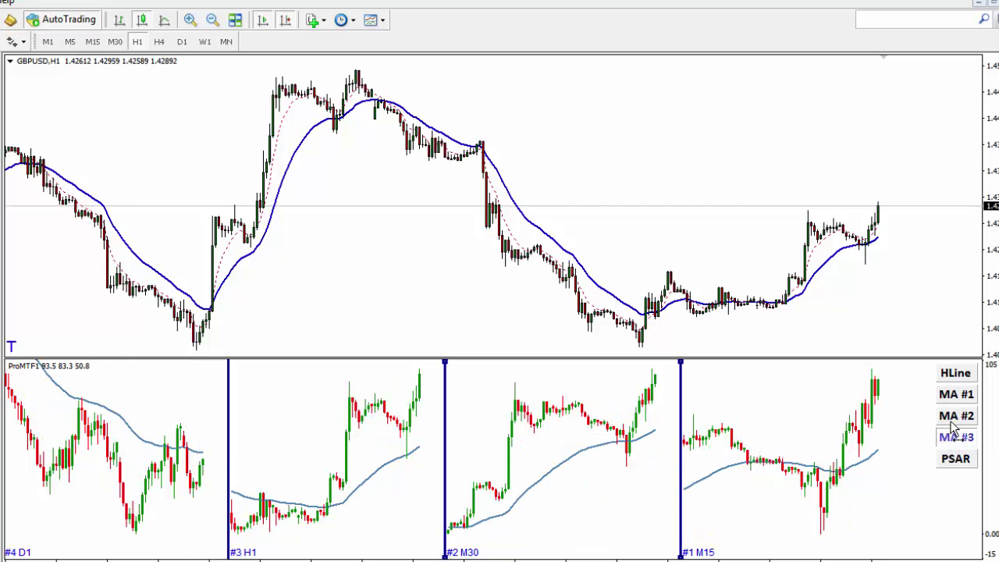
pyautogui.click(956, 416)
pyautogui.click(954, 395)
# - Turn on the synced HLine time marker and hide MA #2, leaving only MA #1
pyautogui.click(956, 375)
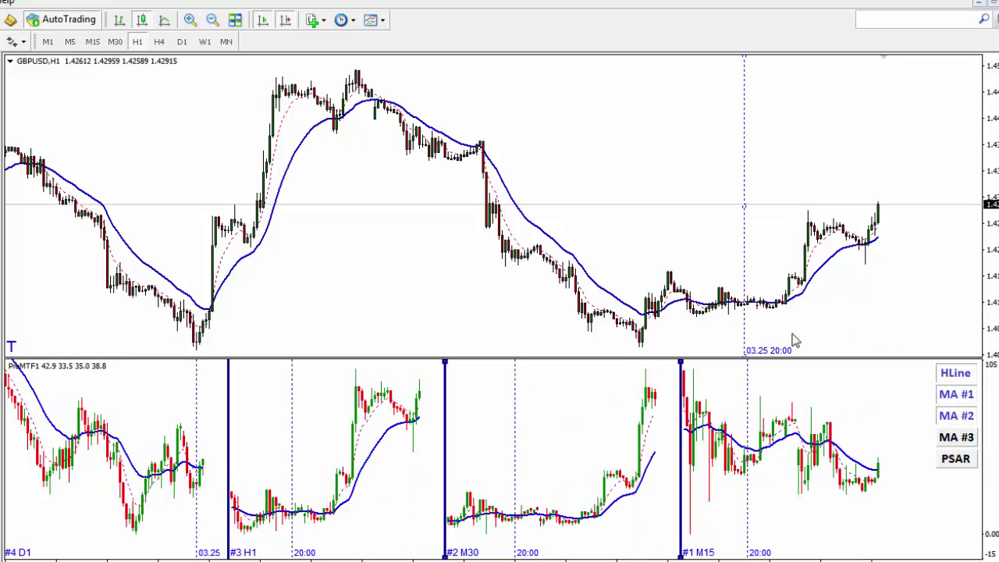
pyautogui.click(961, 419)
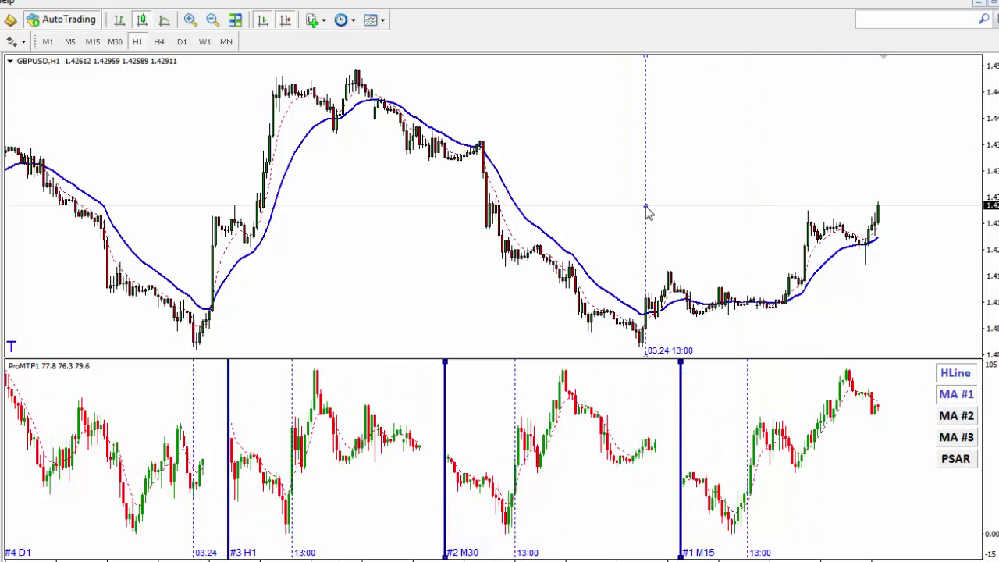
pyautogui.middleClick(755, 500)
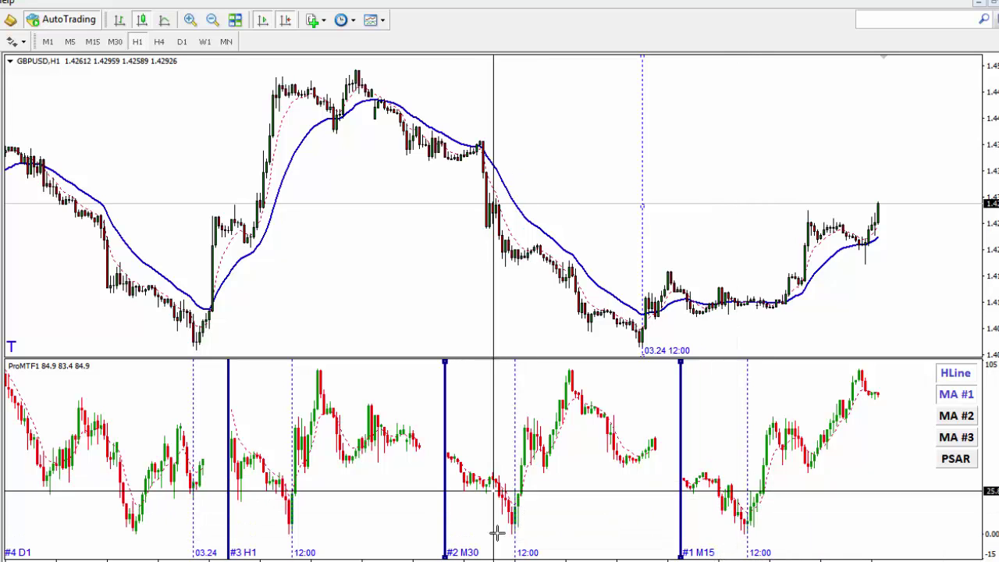
pyautogui.click(326, 490)
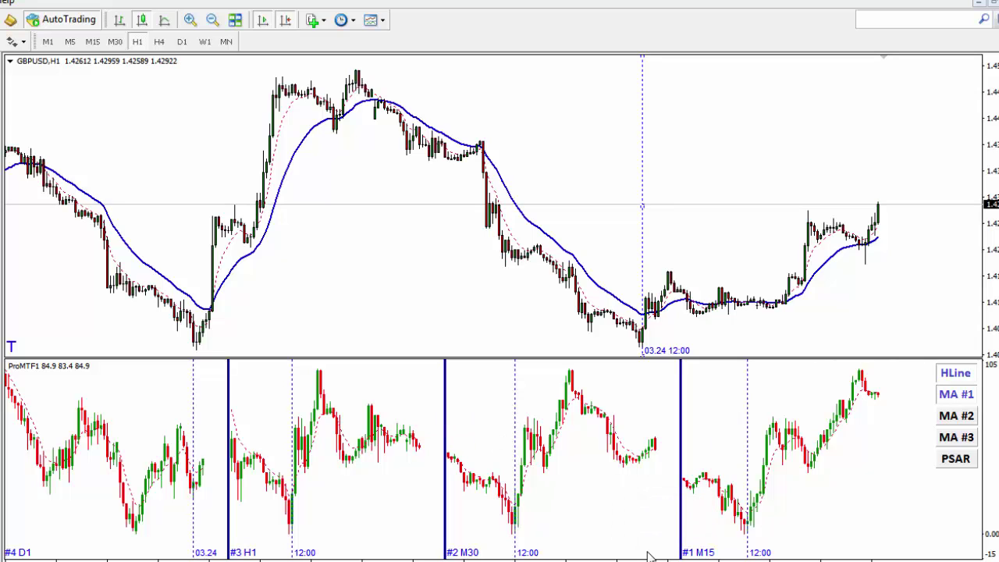
# - In the ProMTF1 properties, set NumberOfCharts to _3 and TF_Chart2 to M5
pyautogui.rightClick(562, 413)
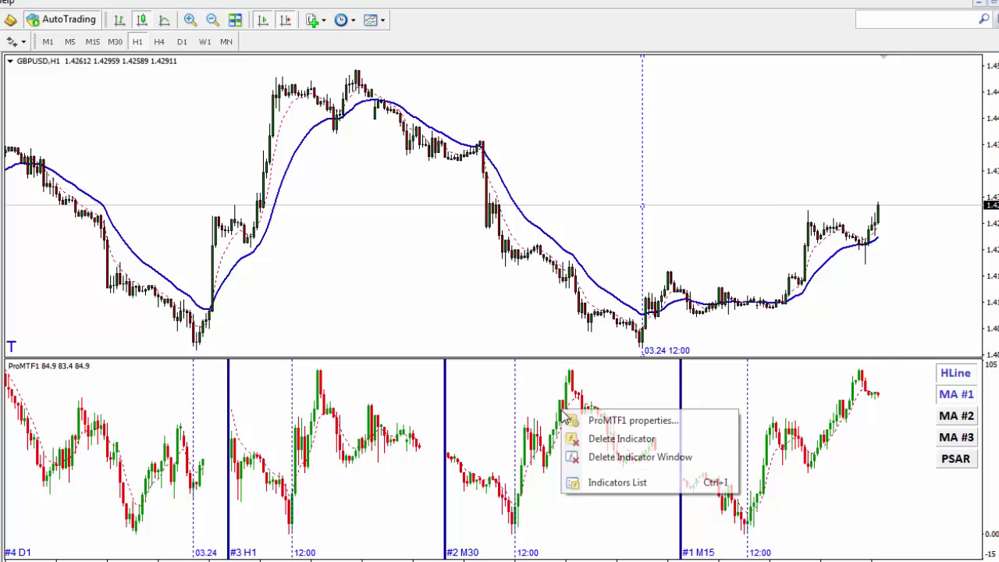
pyautogui.click(617, 429)
pyautogui.scroll(-1, 335, 273)
pyautogui.click(336, 262)
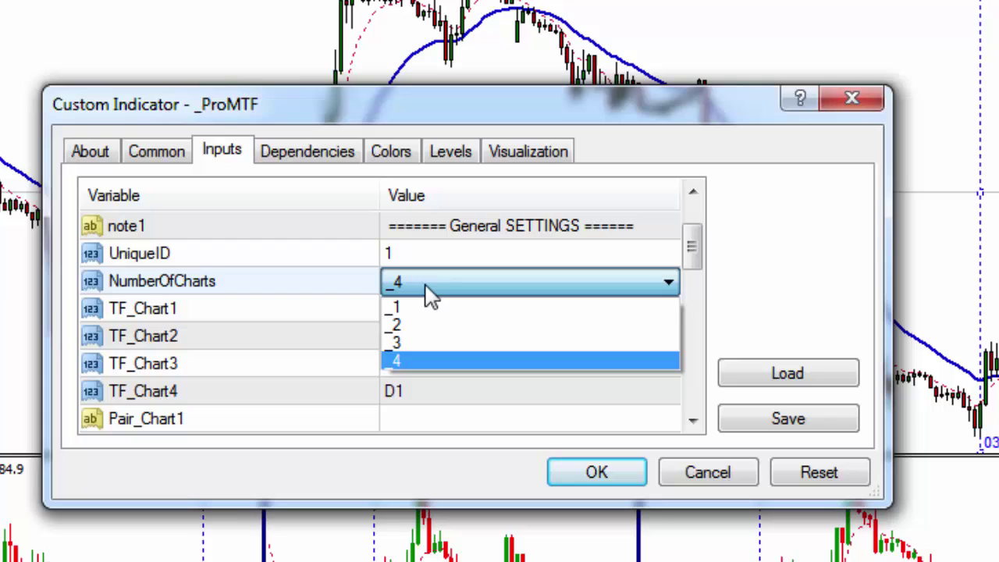
pyautogui.click(442, 343)
pyautogui.click(445, 344)
pyautogui.click(450, 341)
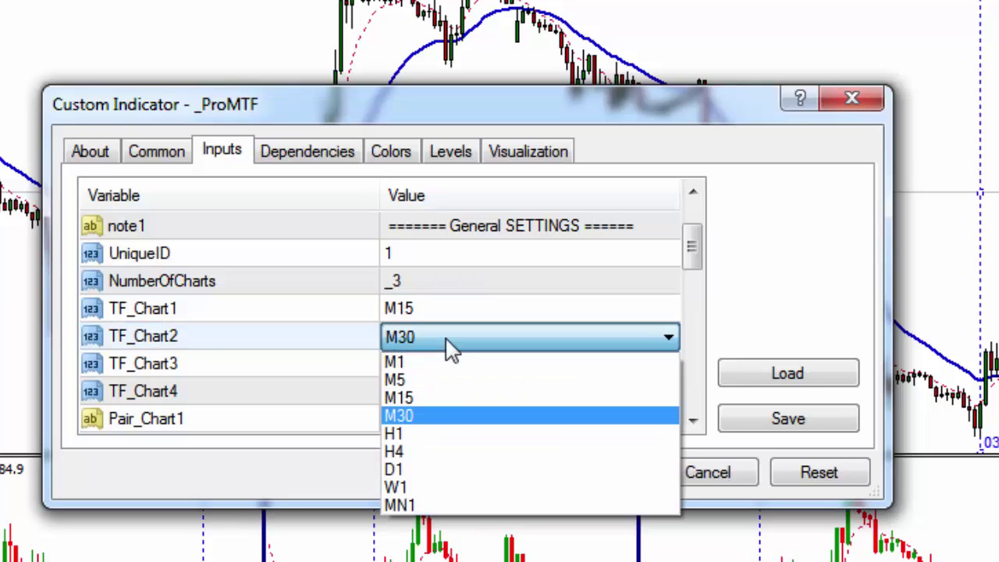
pyautogui.click(449, 380)
# - Set Pair_Chart1 to EURJPY and ShowMA2 to false
pyautogui.click(437, 418)
pyautogui.scroll(-2, 391, 336)
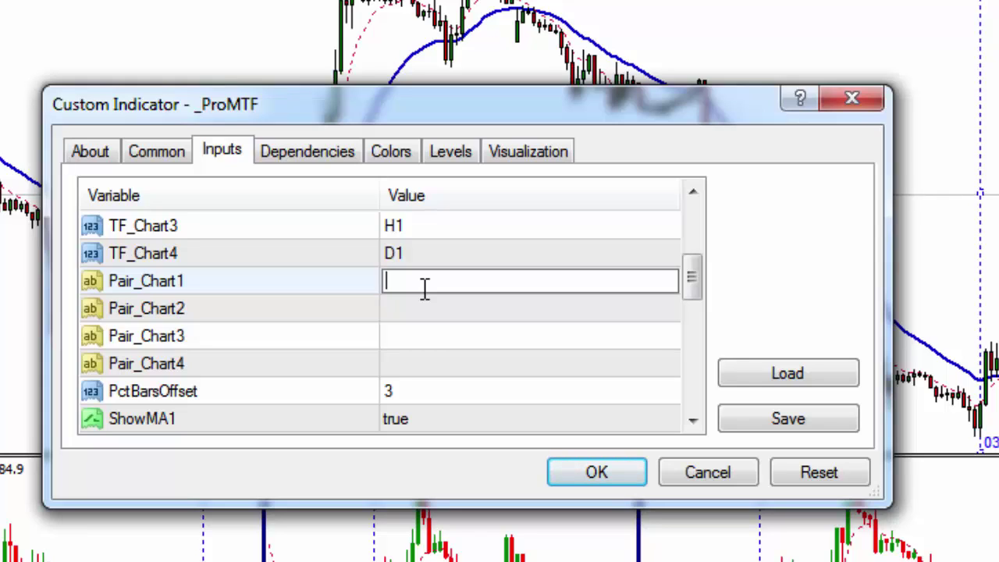
pyautogui.write('EUR')
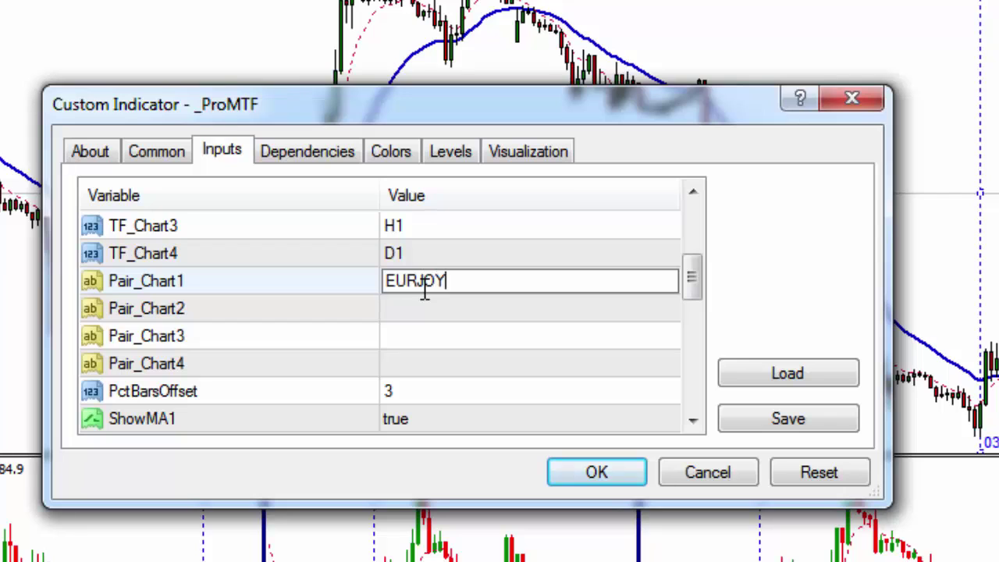
pyautogui.write('JPY')
pyautogui.moveTo(692, 274); pyautogui.dragTo(424, 317)
pyautogui.click(425, 312)
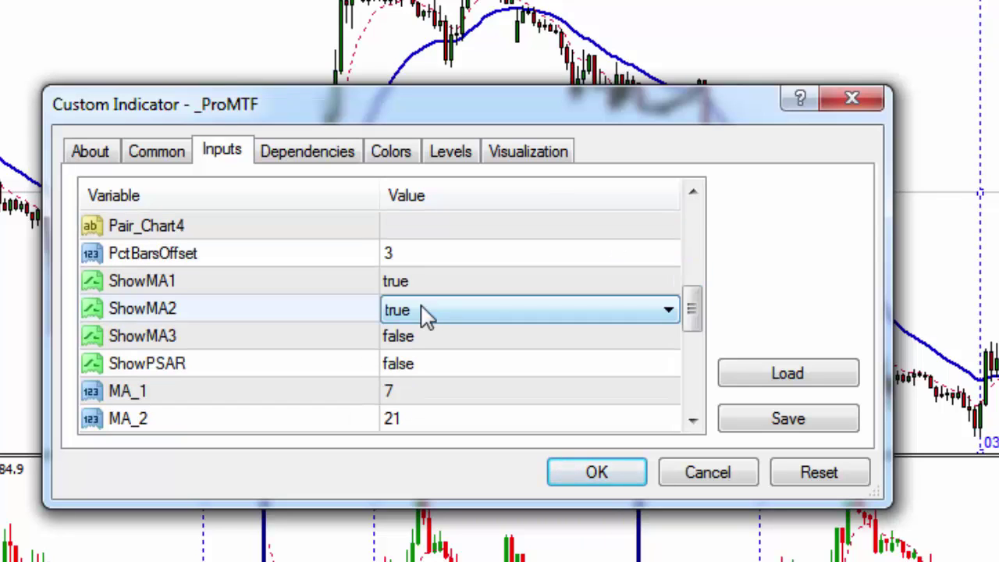
pyautogui.click(426, 312)
pyautogui.click(433, 336)
pyautogui.moveTo(692, 312); pyautogui.dragTo(692, 382)
# - Set MA_1_Type to Smooth and apply the new ProMTF settings
pyautogui.click(437, 257)
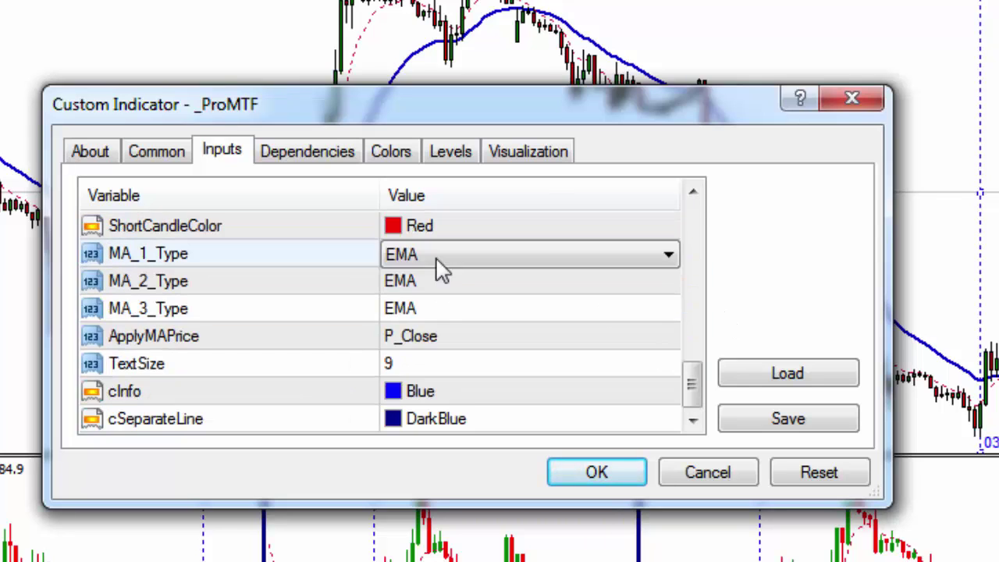
pyautogui.click(439, 261)
pyautogui.click(459, 319)
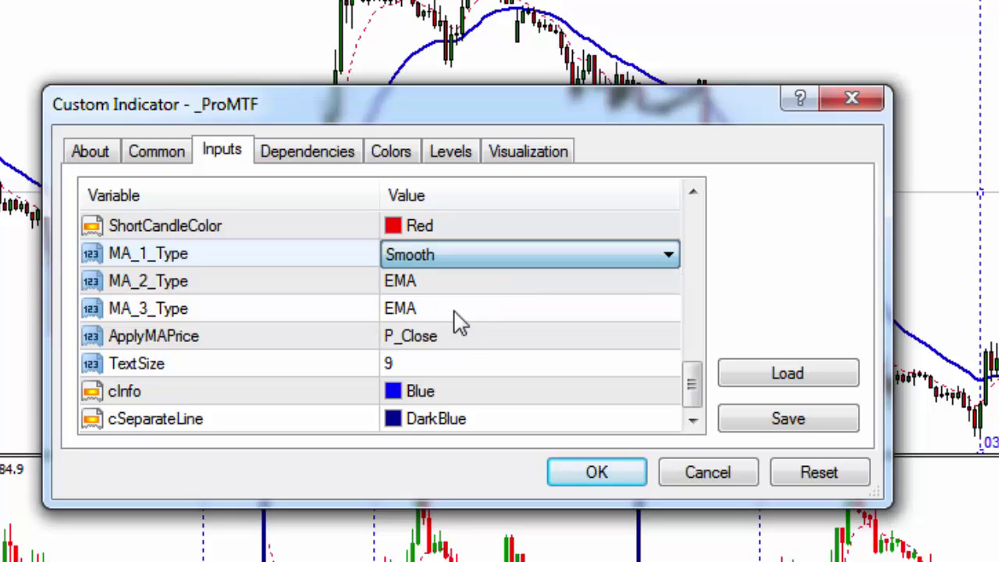
pyautogui.click(693, 384)
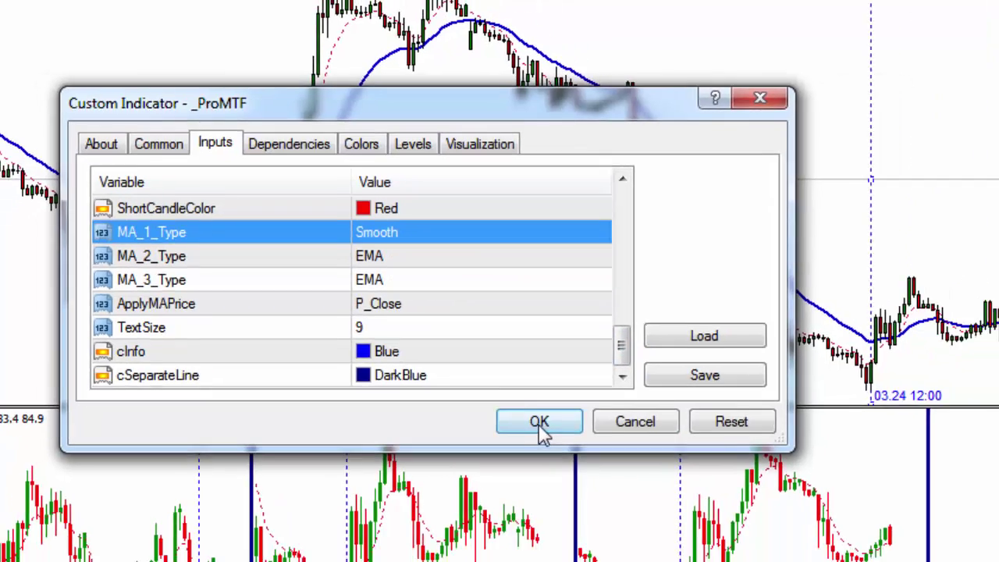
pyautogui.click(596, 472)
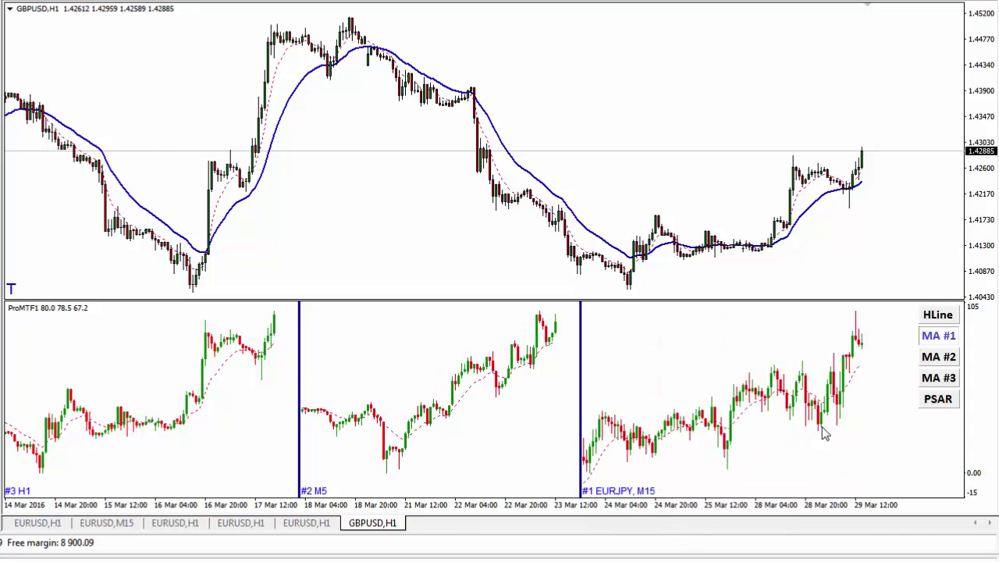
# - Zoom the chart in to 21–29 Mar and drag the divider down to enlarge the main price chart
pyautogui.moveTo(858, 321); pyautogui.dragTo(634, 471)
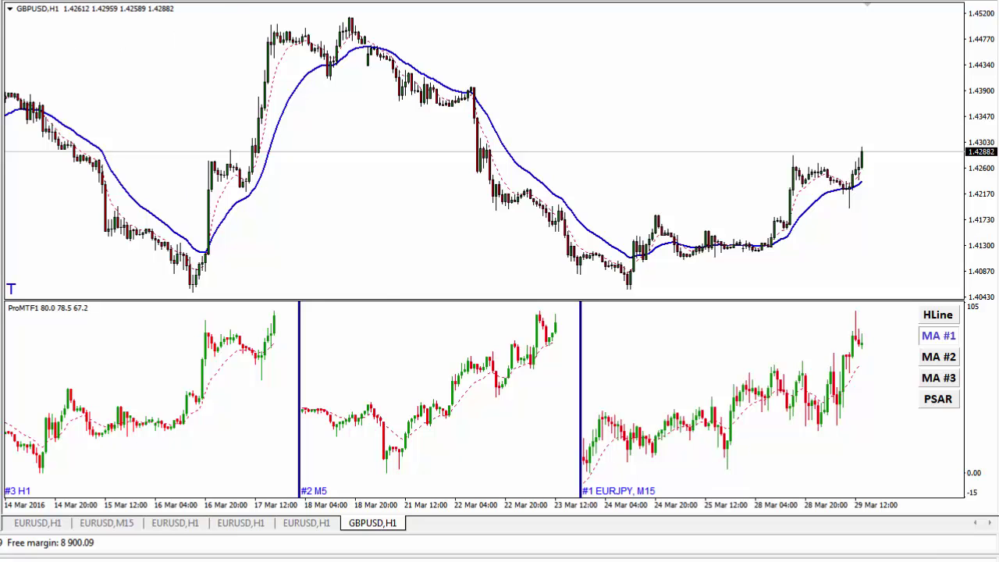
pyautogui.press('+')
pyautogui.middleClick(761, 428)
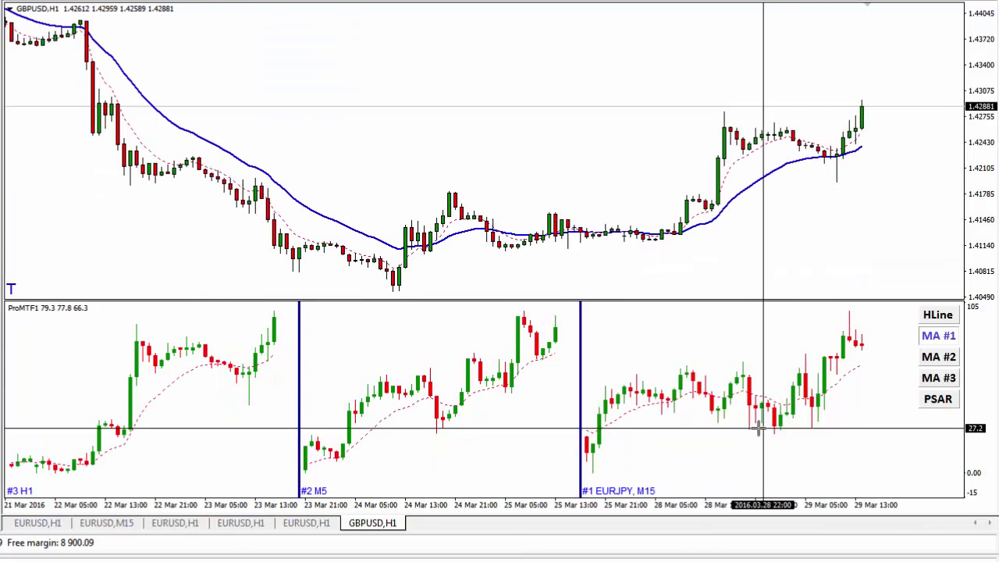
pyautogui.middleClick(774, 372)
pyautogui.moveTo(820, 398)
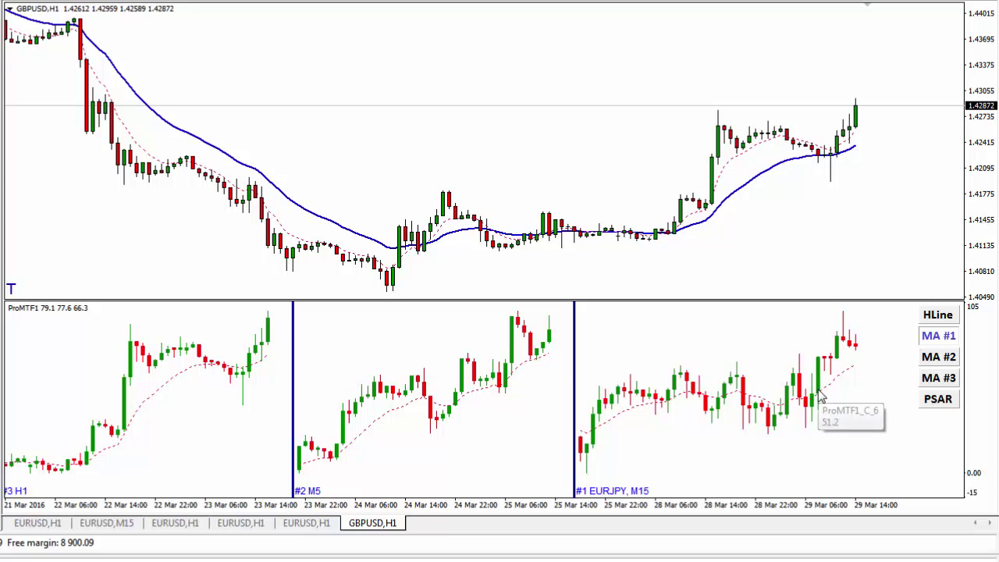
pyautogui.moveTo(450, 307); pyautogui.dragTo(451, 337)
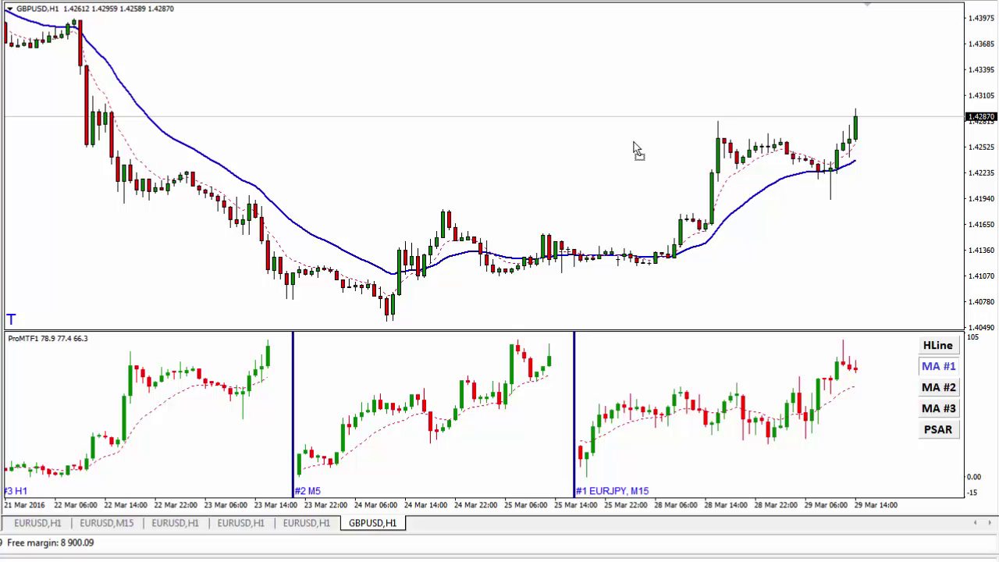
pyautogui.moveTo(636, 150); pyautogui.dragTo(636, 151)
# - Set UniqueID to 2 and confirm, adding a D1/H1/M30/M15 ProMTF pane below the first
pyautogui.doubleClick(348, 236)
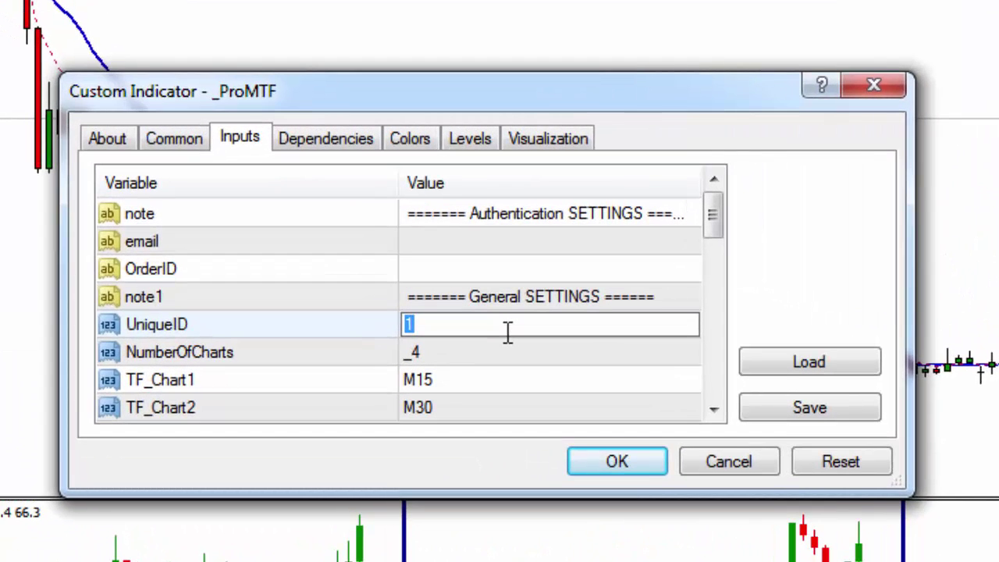
pyautogui.write('2')
pyautogui.click(295, 329)
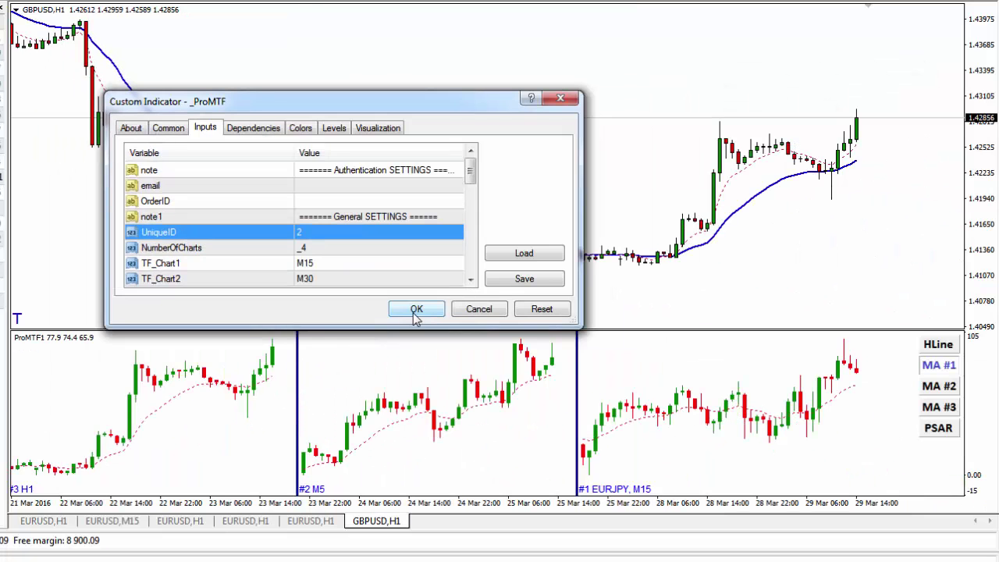
pyautogui.click(597, 461)
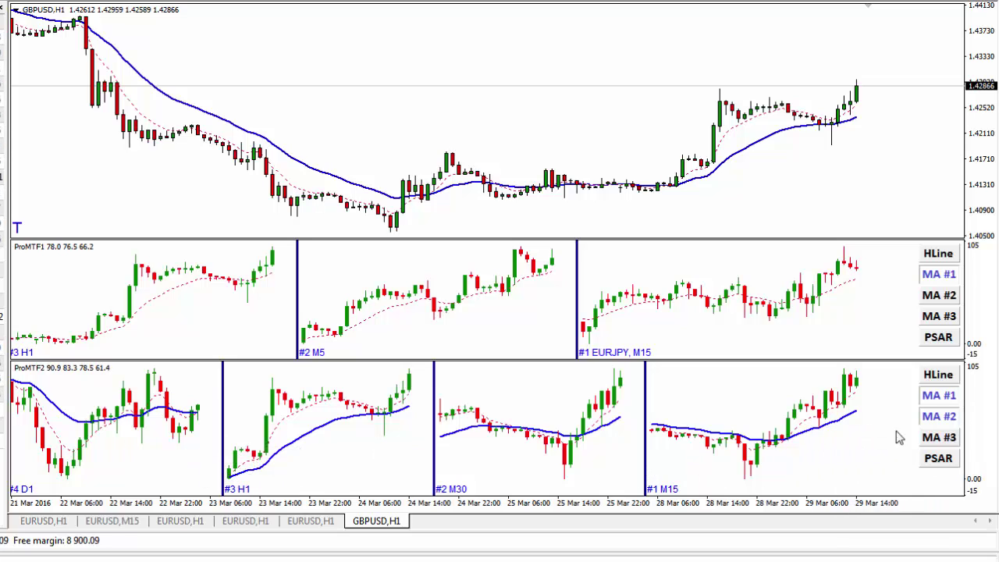
# - Enable the synced time line and move it to 03.28 16:00 across the ProMTF panels
pyautogui.click(939, 376)
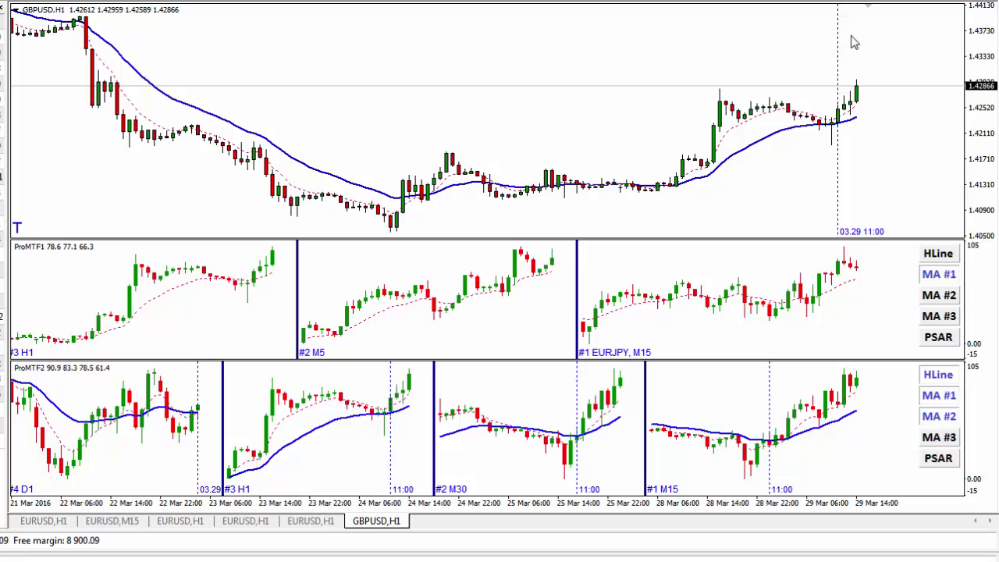
pyautogui.moveTo(843, 53); pyautogui.dragTo(719, 129)
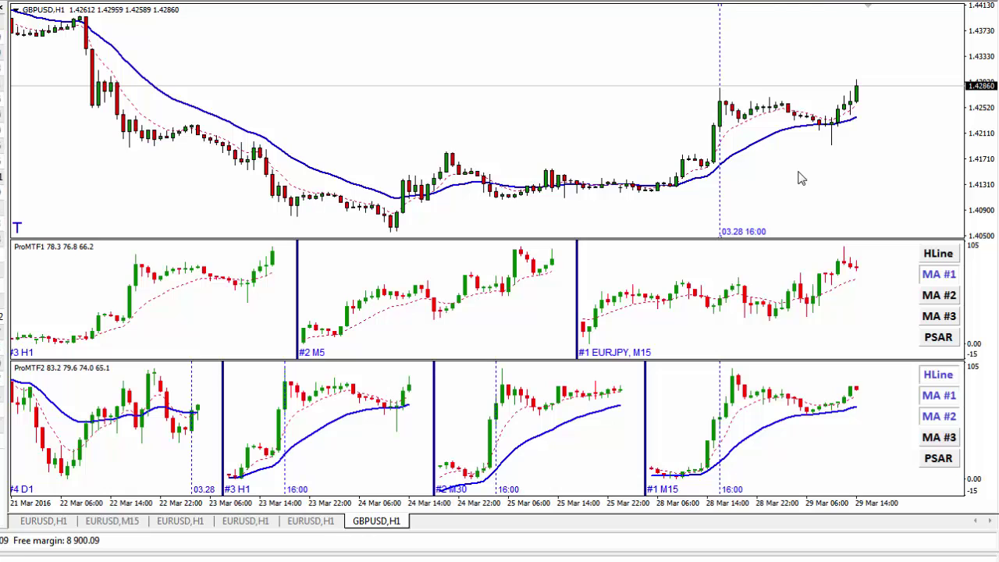